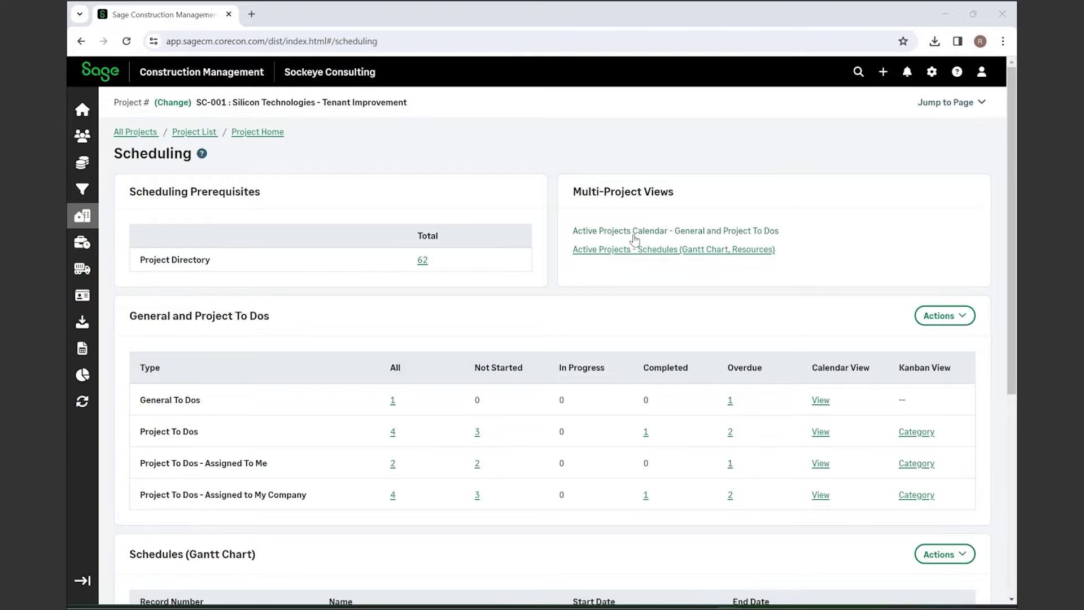
- Open the Gantt of all active projects' schedules and point out the HB-001 Base Schedule row
{"action": "left_click", "coordinate": [629, 253]}
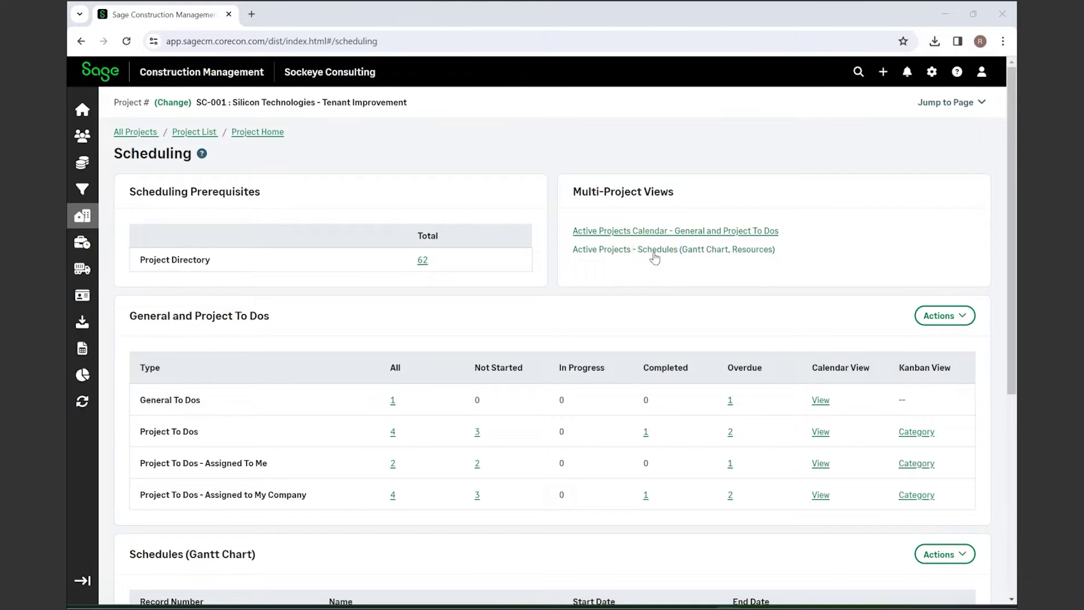
{"action": "left_click", "coordinate": [654, 257]}
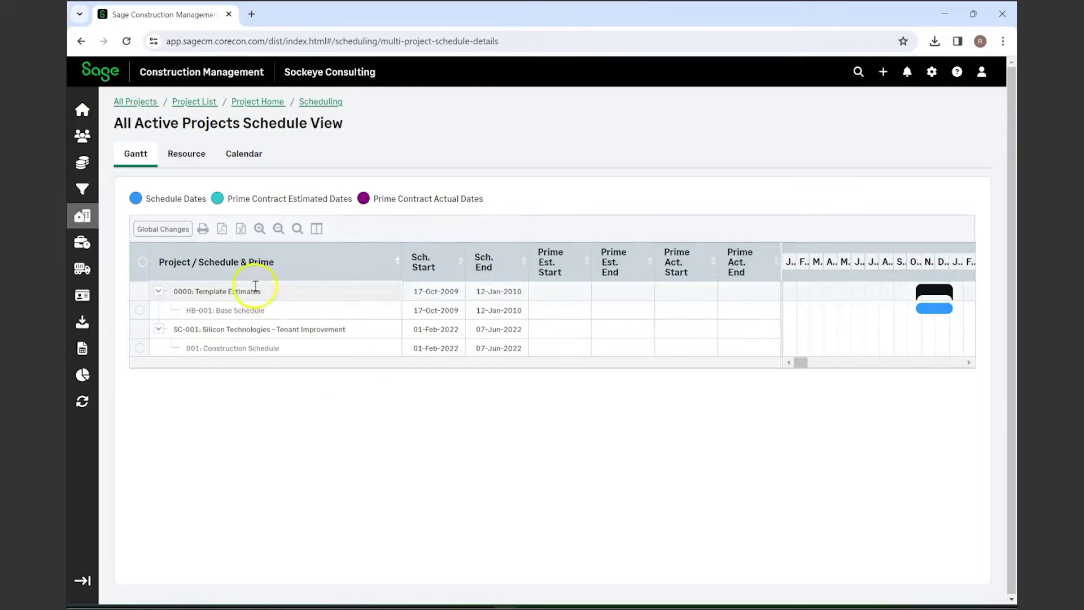
{"action": "left_click", "coordinate": [268, 325]}
{"action": "left_click", "coordinate": [293, 412]}
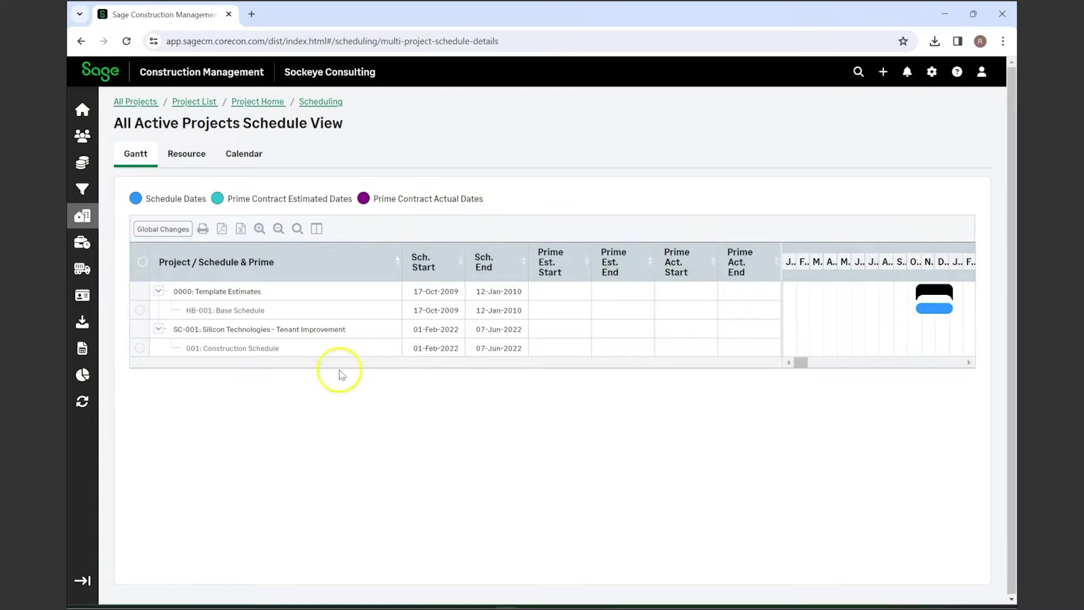
- Switch the multi-project schedule view to Resources, grouped by company with February 2022 bars
{"action": "left_click", "coordinate": [194, 154]}
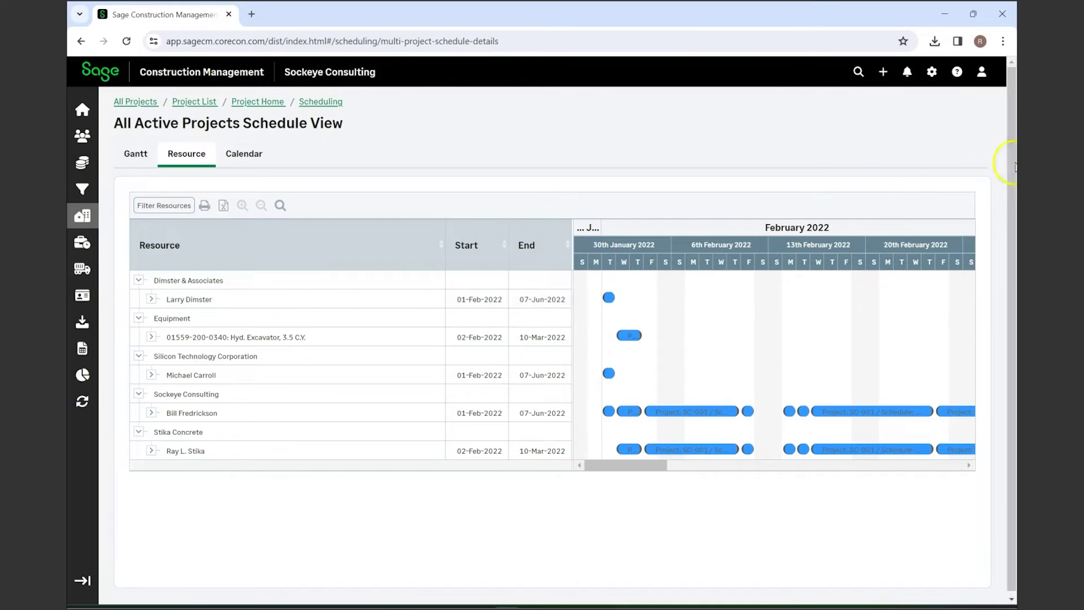
- Return to the Scheduling overview and scroll to the Construction Schedule's 48-task status chart
{"action": "left_click", "coordinate": [317, 101]}
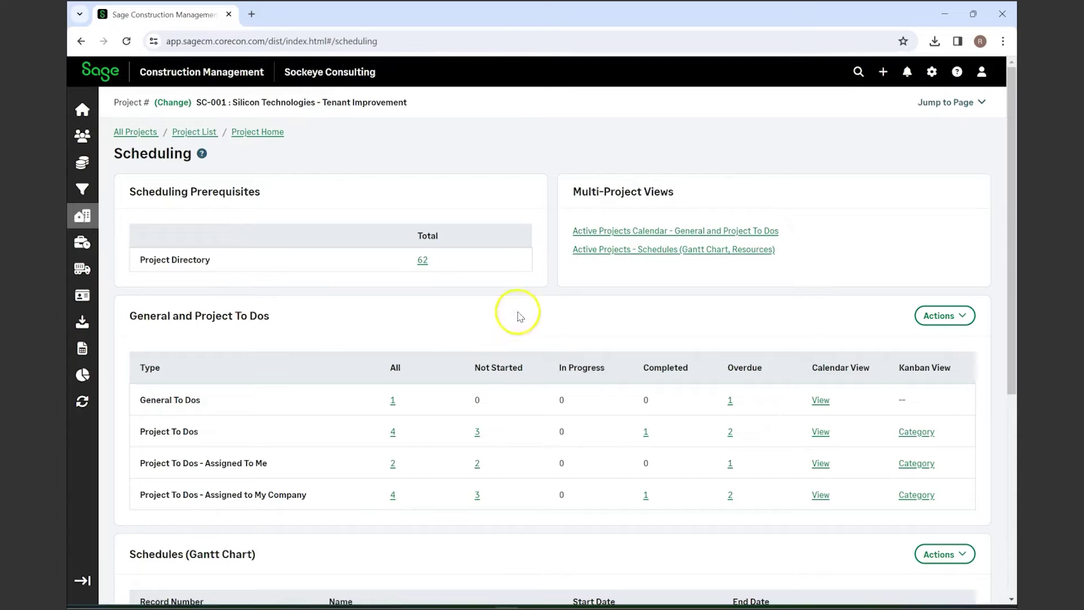
{"action": "scroll", "coordinate": [350, 322], "scroll_direction": "down", "scroll_amount": 3}
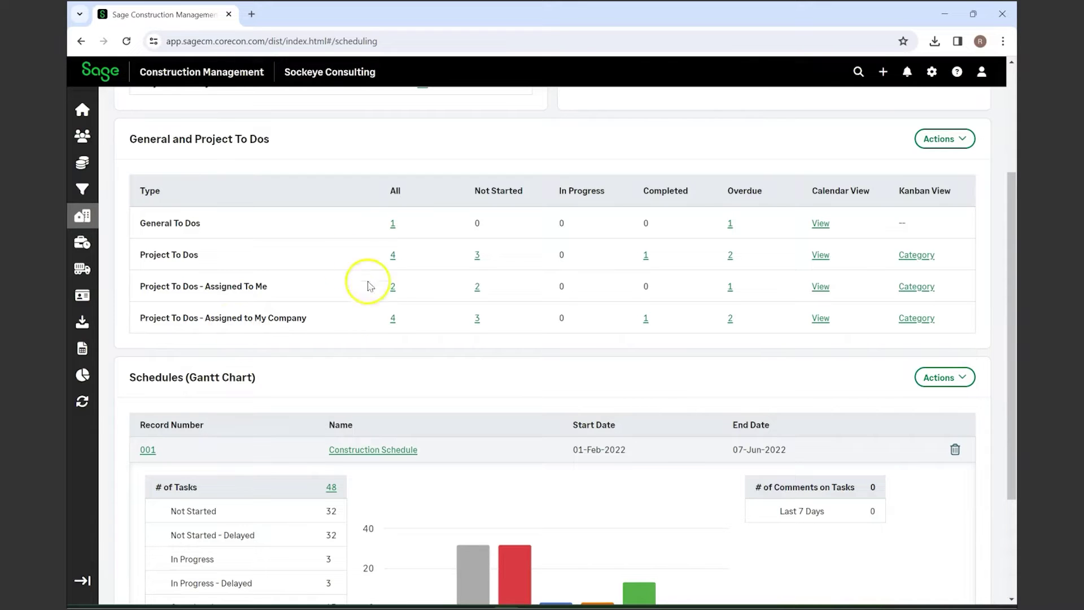
{"action": "scroll", "coordinate": [375, 348], "scroll_direction": "down", "scroll_amount": 3}
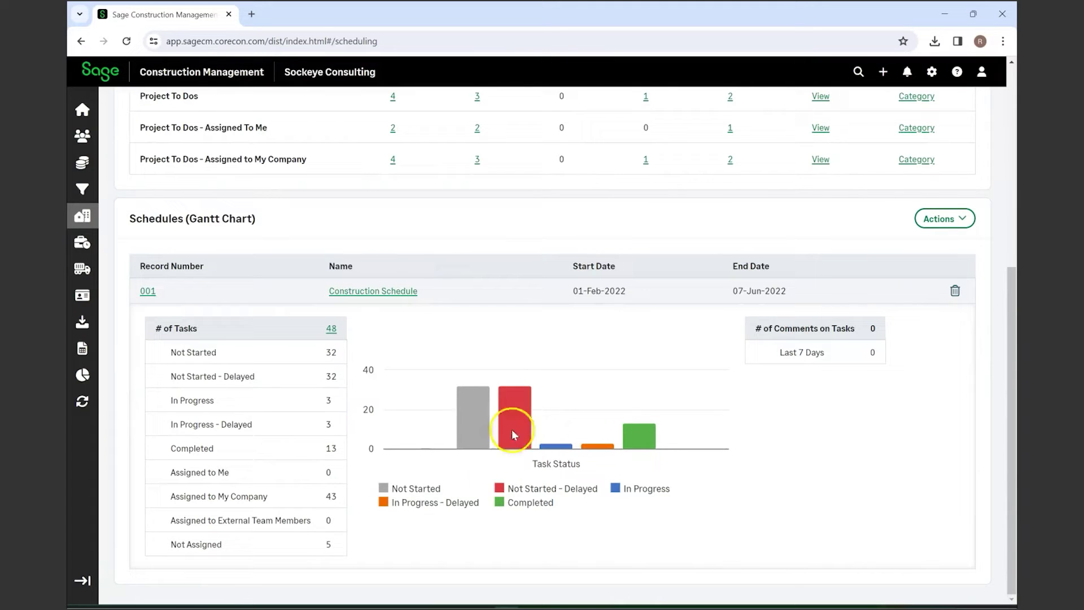
{"action": "mouse_move", "coordinate": [290, 384]}
- Open the 001: Construction Schedule Gantt and collapse then re-expand the Foundation group
{"action": "left_click", "coordinate": [367, 293]}
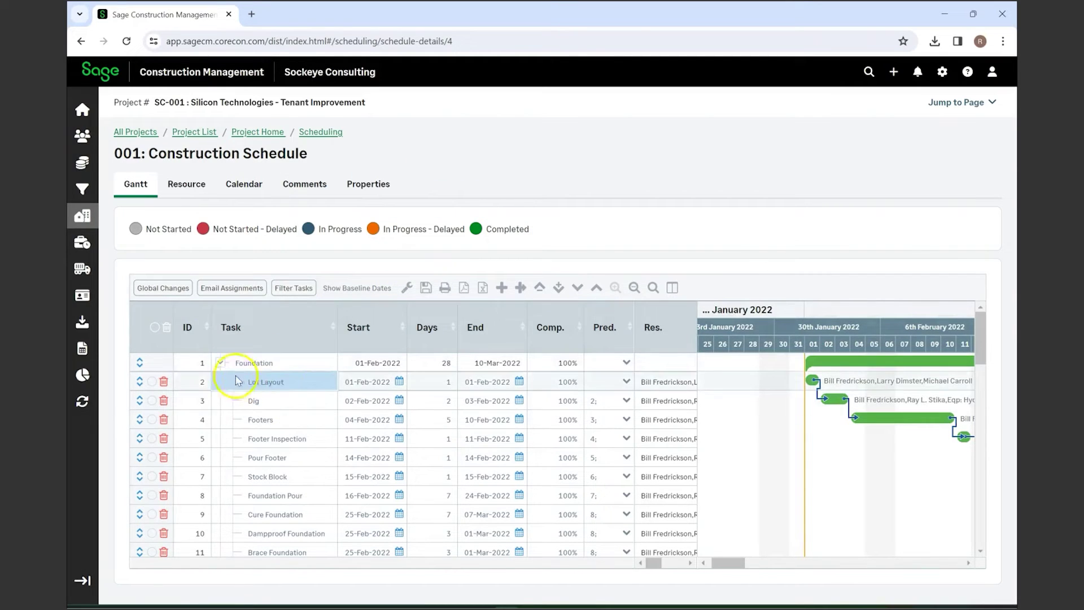
{"action": "left_click", "coordinate": [225, 362]}
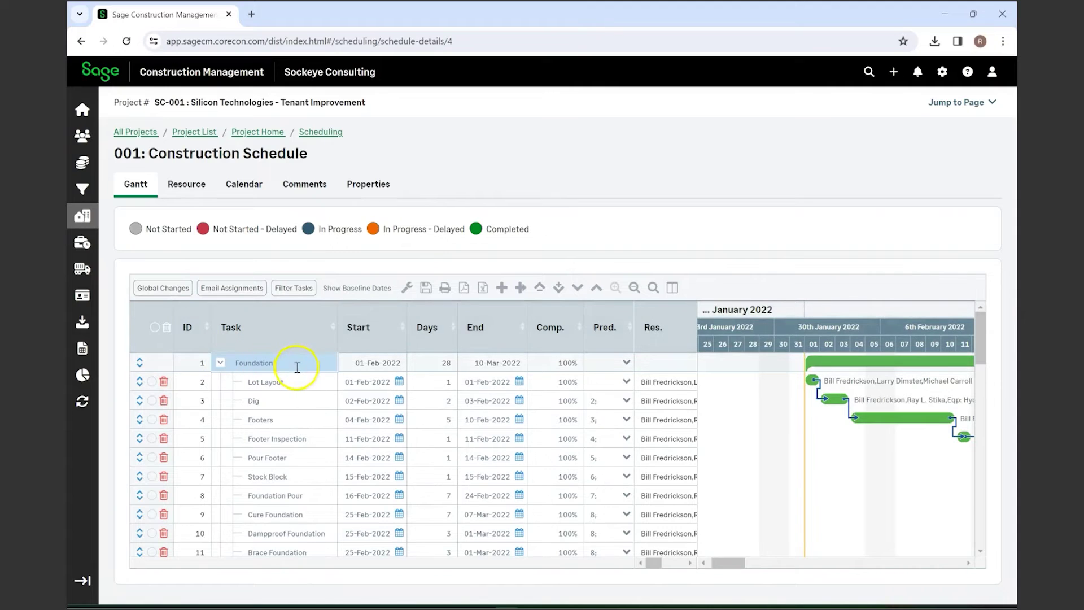
{"action": "left_click", "coordinate": [261, 381]}
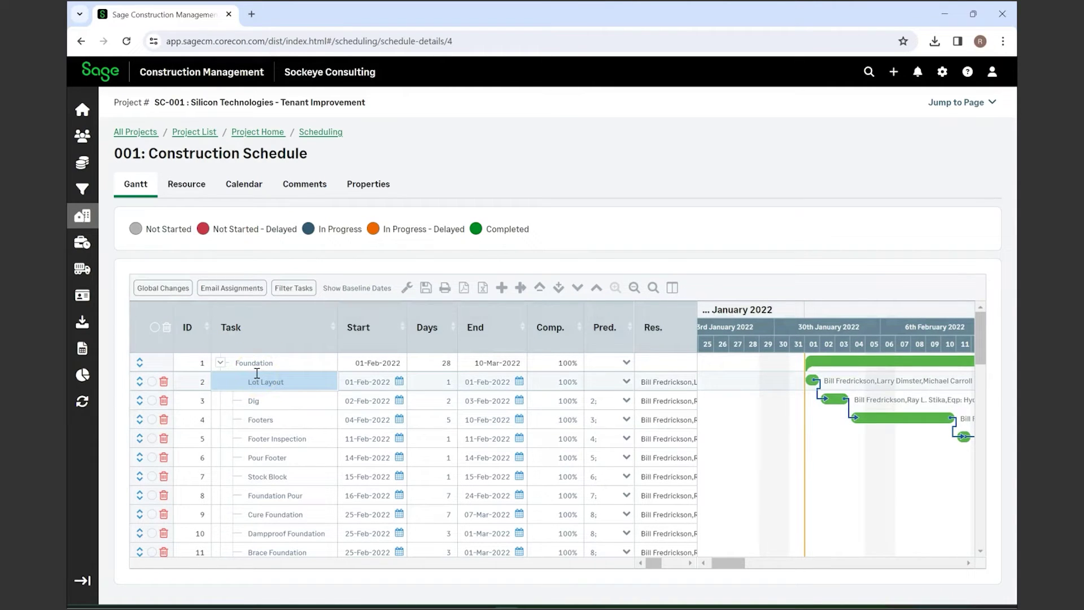
{"action": "left_click", "coordinate": [223, 369]}
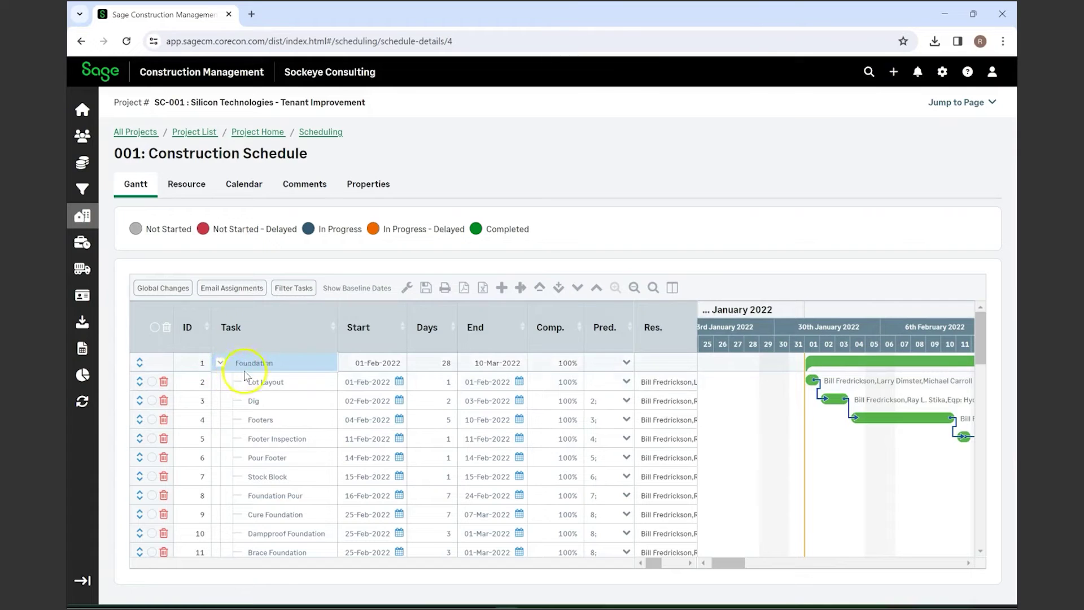
{"action": "left_click", "coordinate": [237, 375]}
{"action": "left_click", "coordinate": [232, 368]}
{"action": "left_click", "coordinate": [220, 363]}
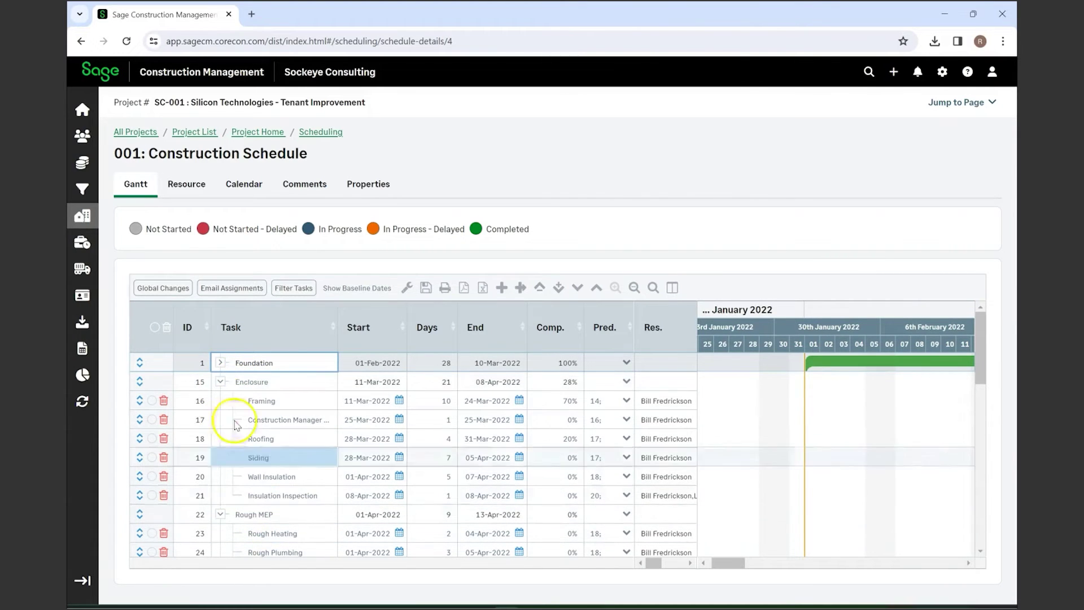
{"action": "left_click", "coordinate": [221, 362]}
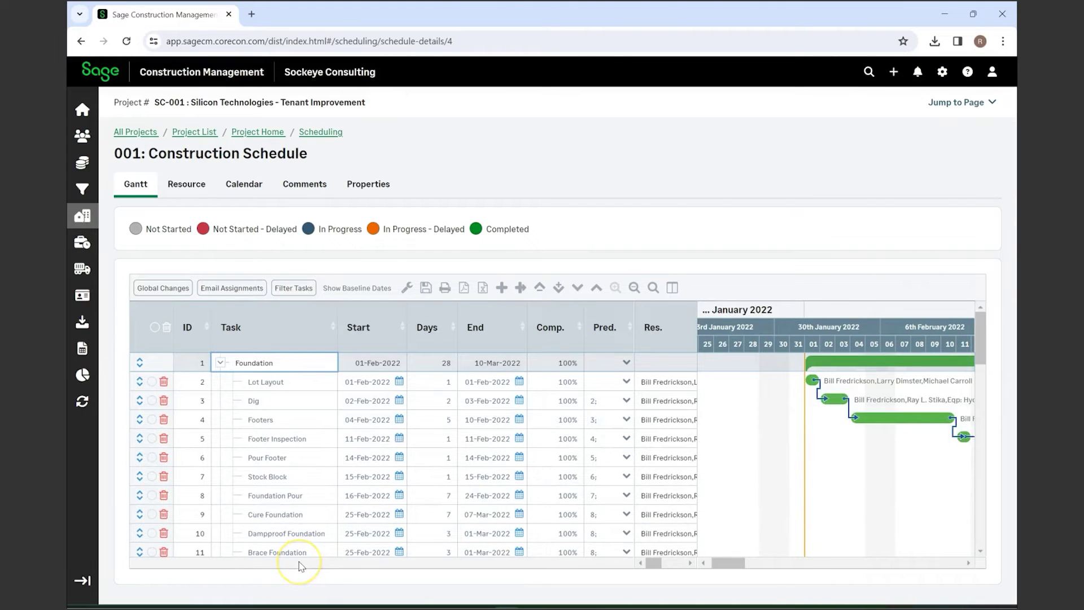
- Point out the percent complete, predecessor and resources columns for the Foundation tasks
{"action": "left_click", "coordinate": [554, 382]}
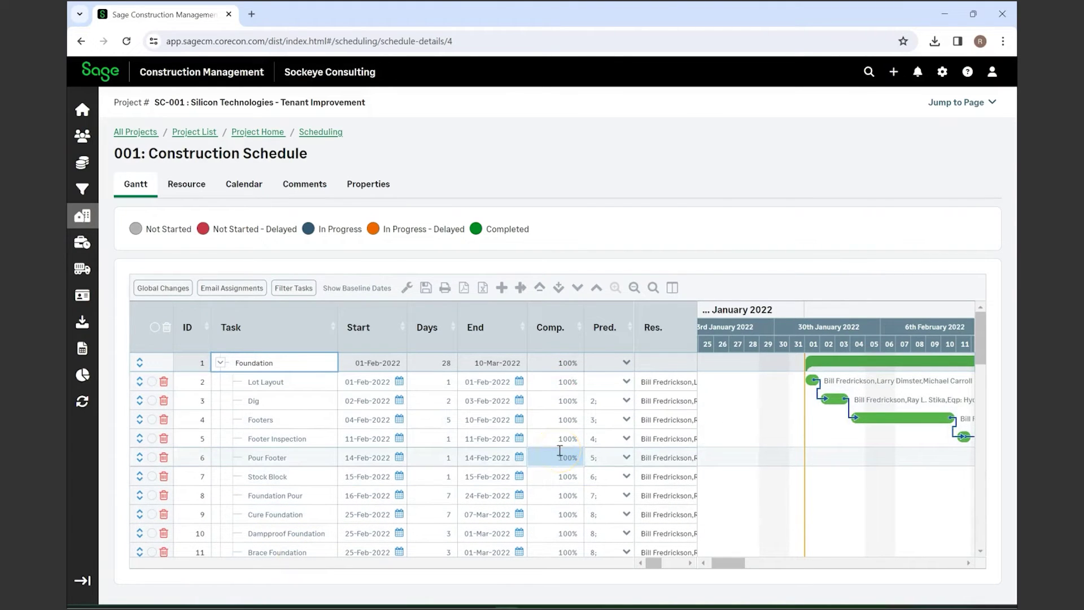
{"action": "left_click", "coordinate": [573, 339]}
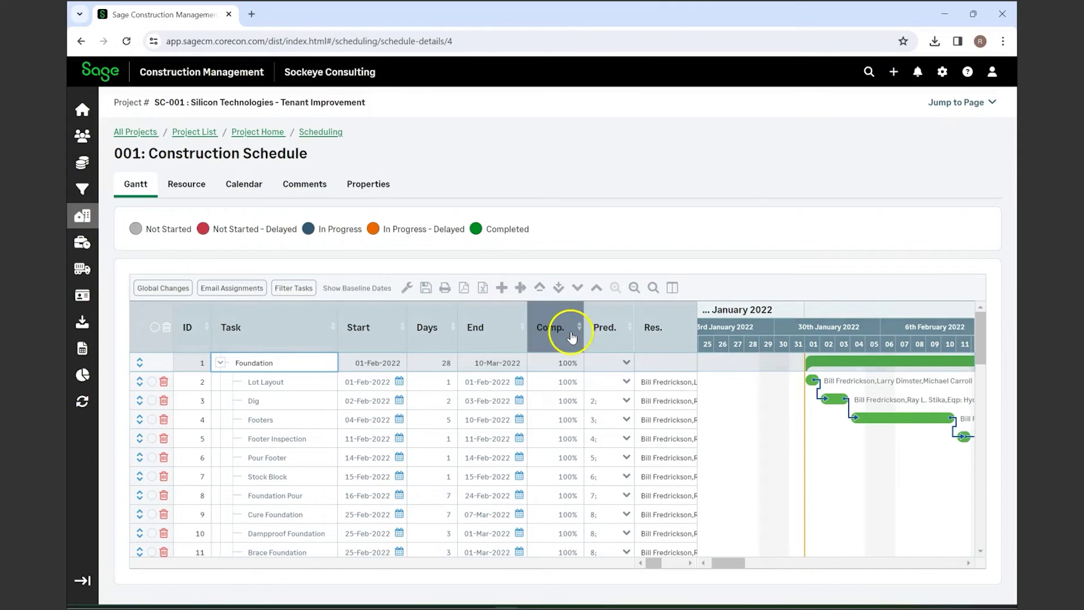
{"action": "left_click", "coordinate": [614, 462]}
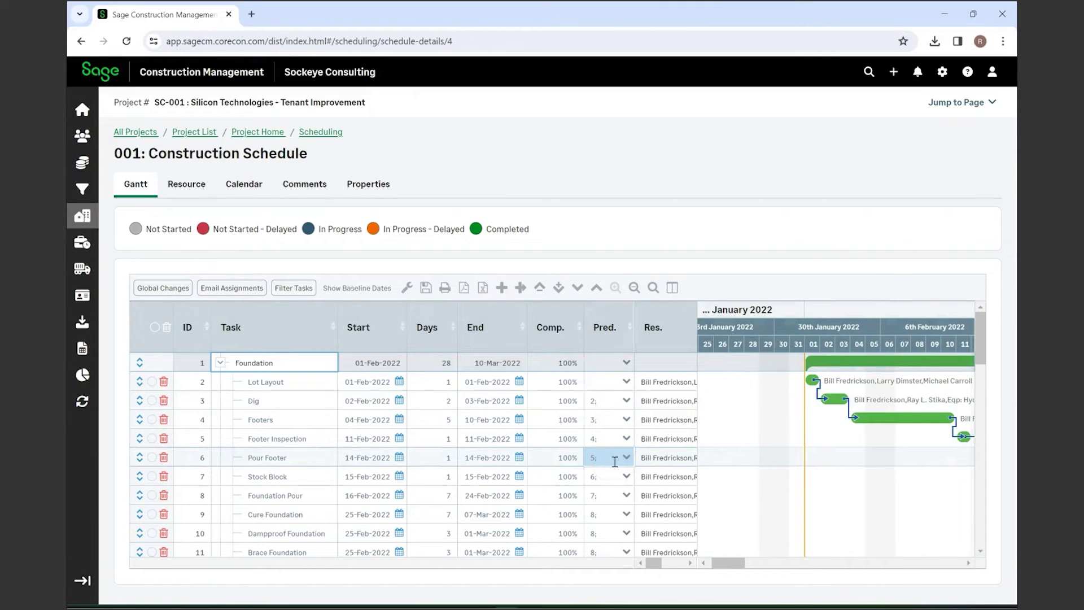
{"action": "left_click", "coordinate": [658, 336]}
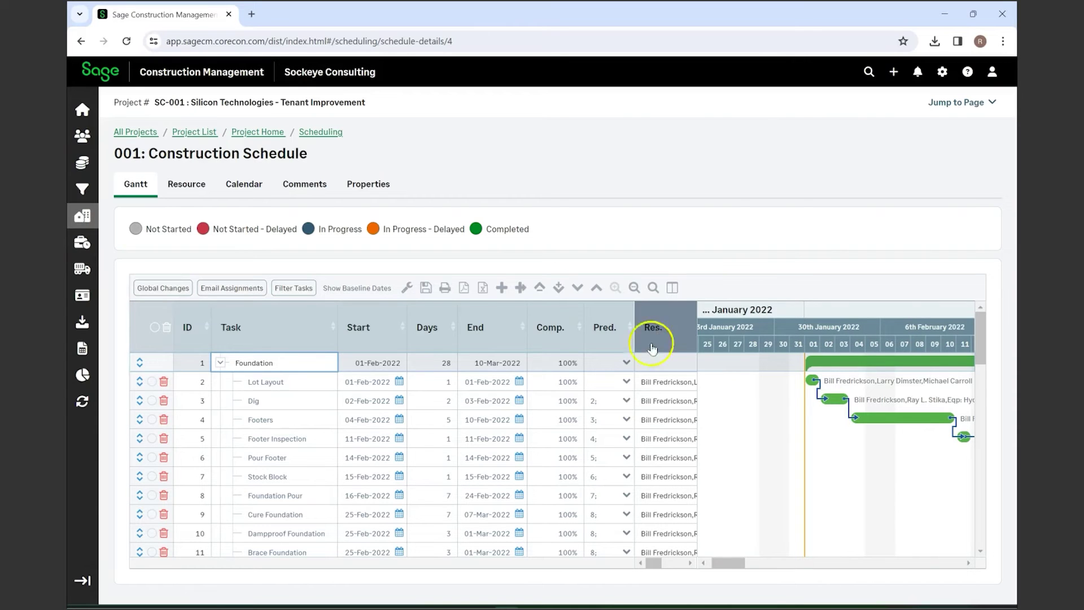
- Scroll to tasks 11–21 and bring the Enclosure bars of late March 2022 into view
{"action": "scroll", "coordinate": [668, 466], "scroll_direction": "down", "scroll_amount": 5}
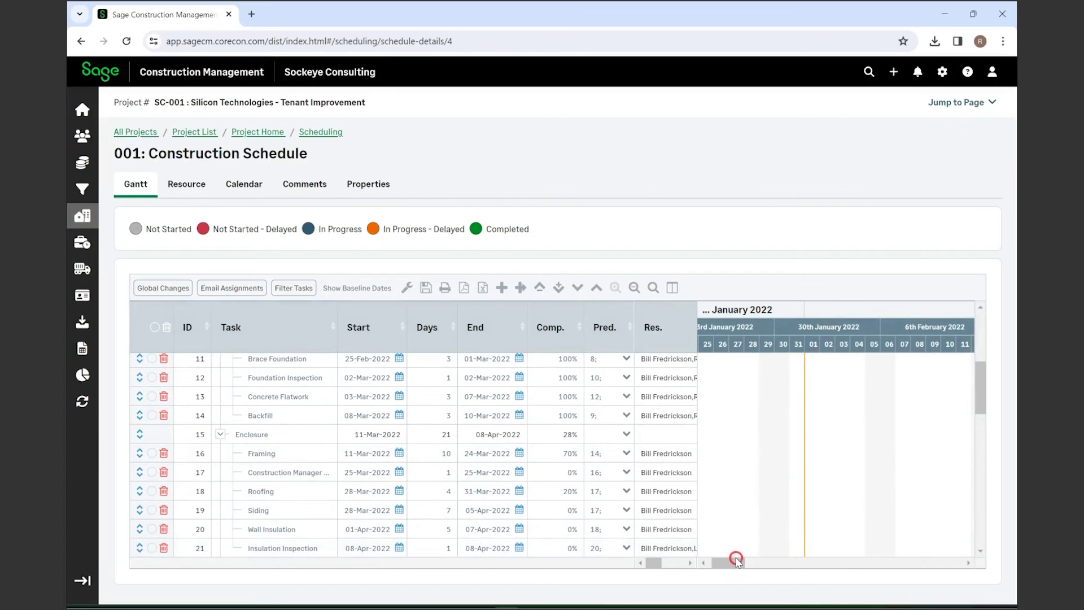
{"action": "right_click", "coordinate": [832, 555]}
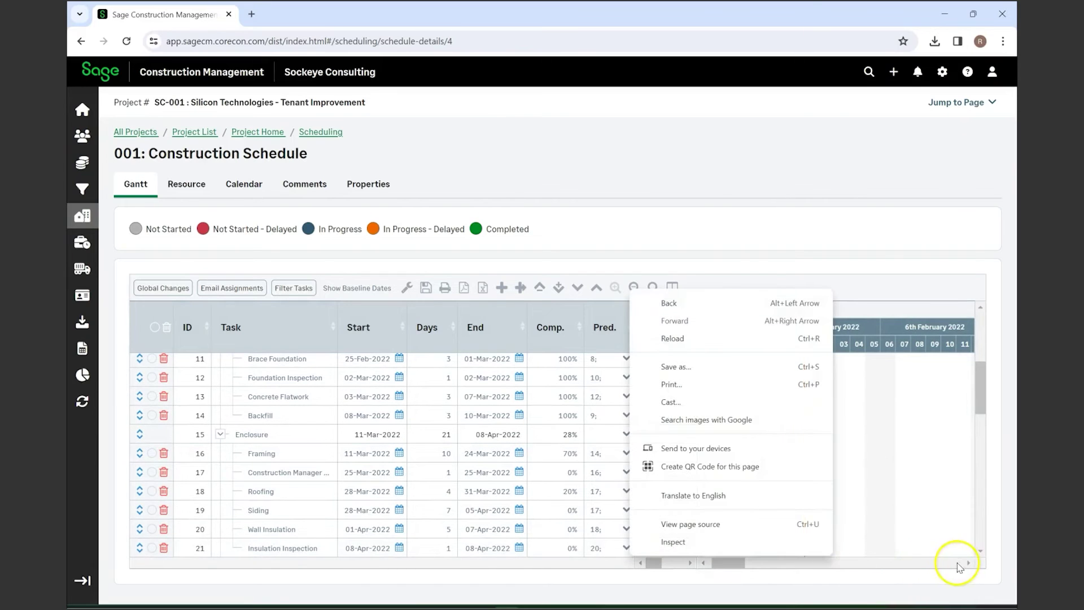
{"action": "left_click", "coordinate": [971, 560]}
{"action": "left_click_drag", "start_coordinate": [971, 560], "coordinate": [971, 560]}
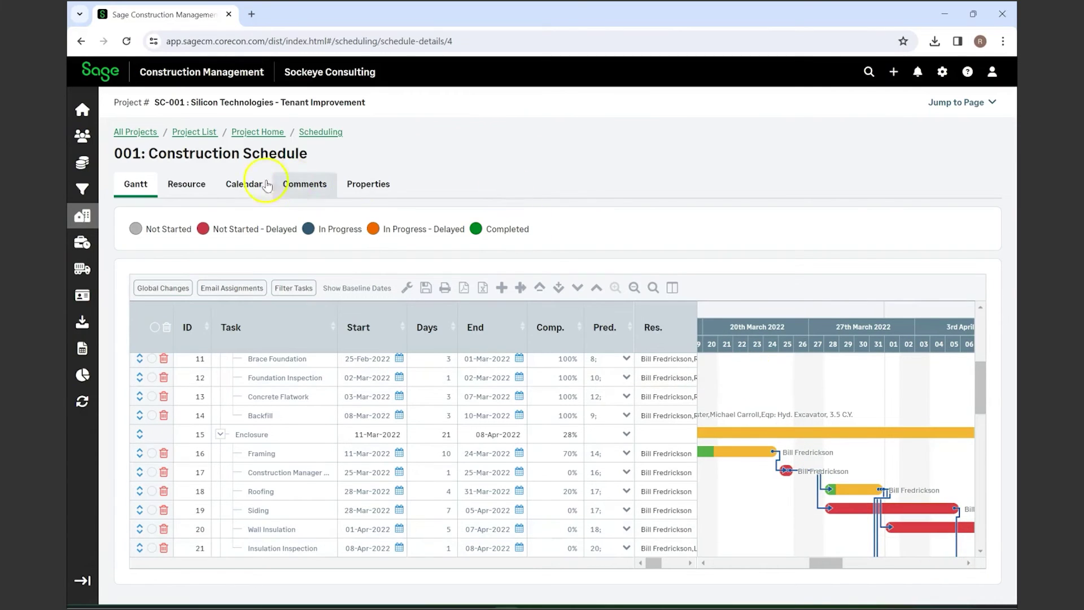
- Show the 001: Construction Schedule's Resource view with each company's people and equipment
{"action": "left_click", "coordinate": [184, 186]}
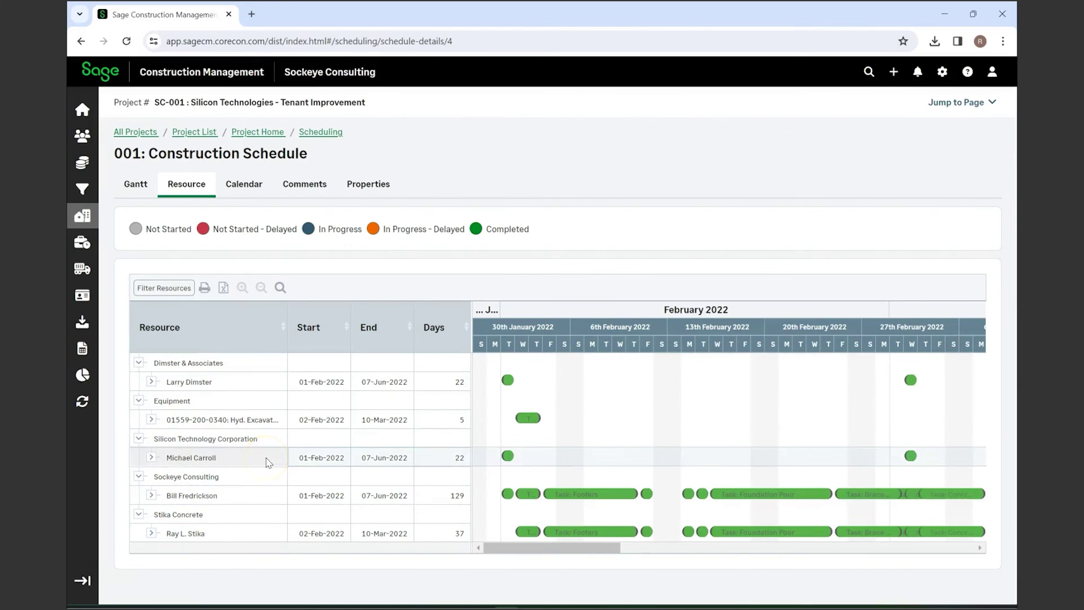
- Open the schedule calendar and hide Not Started, Not Started - Delayed and In Progress tasks
{"action": "left_click", "coordinate": [246, 189]}
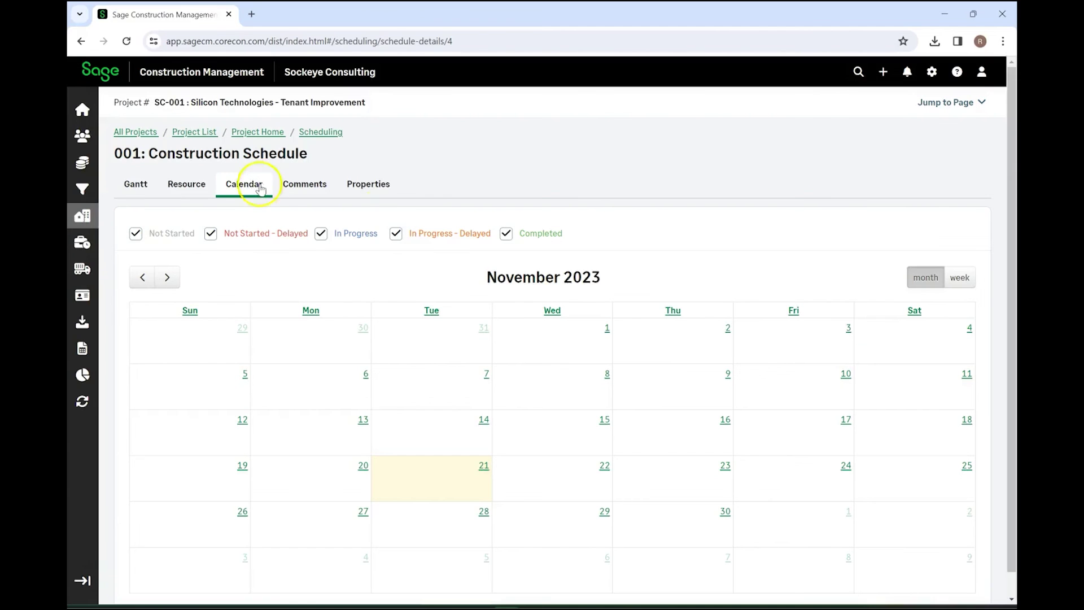
{"action": "left_click", "coordinate": [136, 234]}
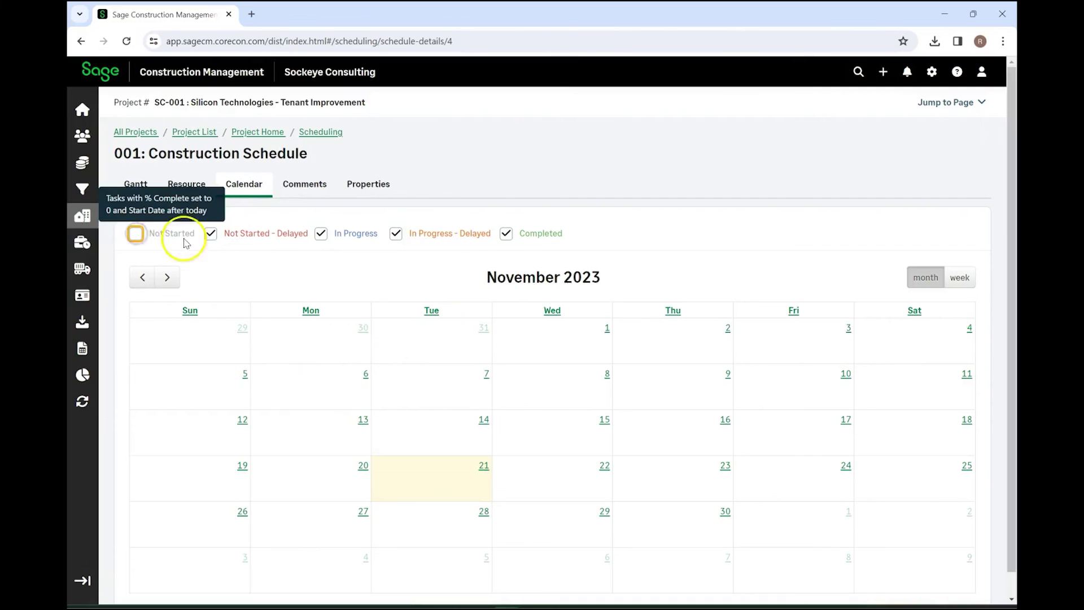
{"action": "left_click", "coordinate": [208, 233]}
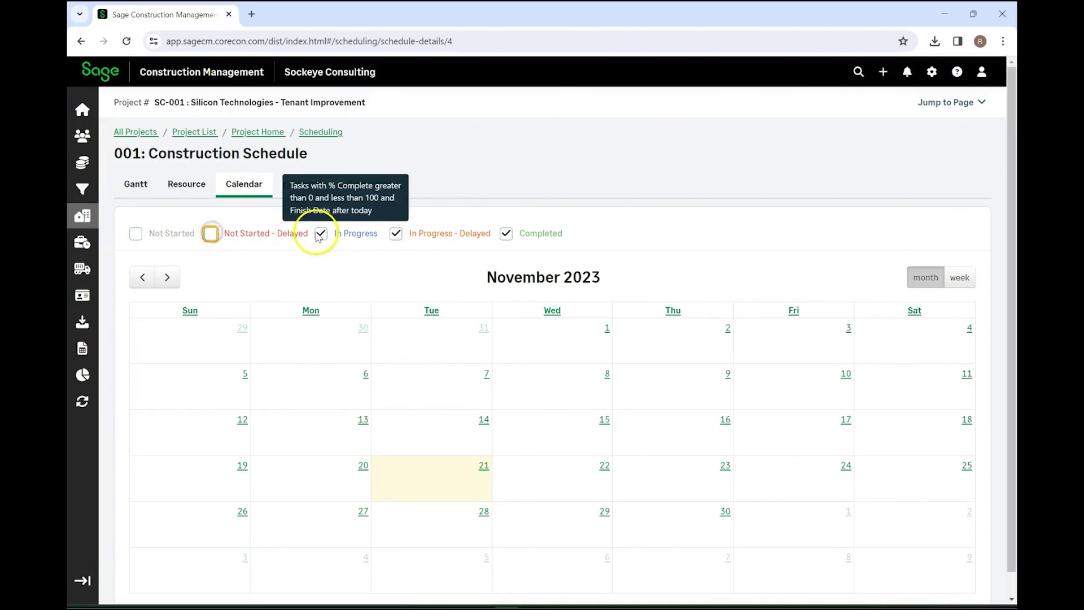
{"action": "left_click", "coordinate": [320, 234]}
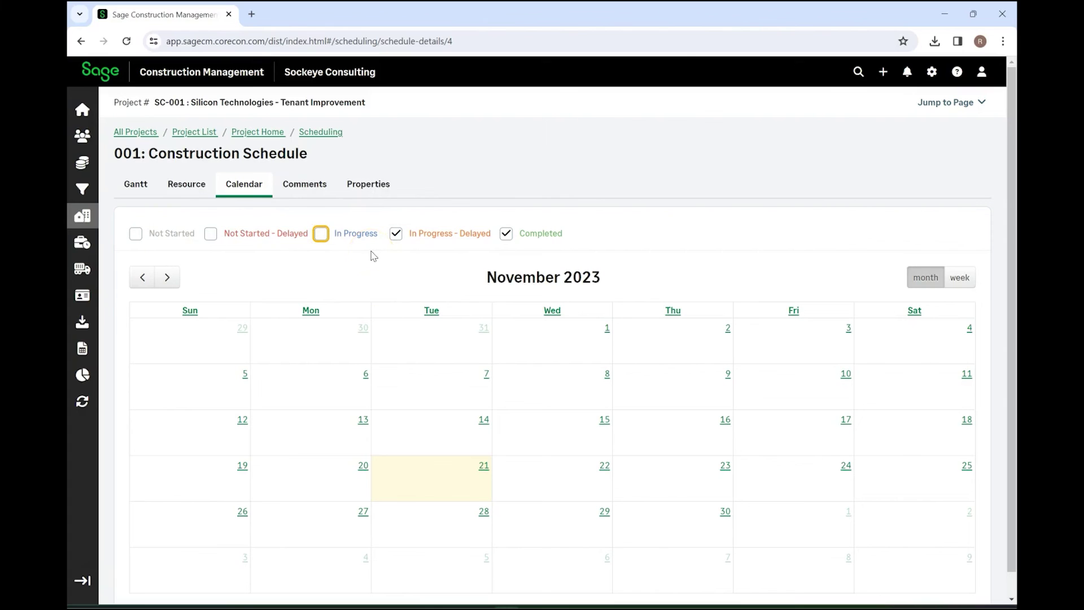
- Look at the schedule's task comments, then its Properties: project SC-001, Mon to Fri calendar
{"action": "left_click", "coordinate": [303, 184]}
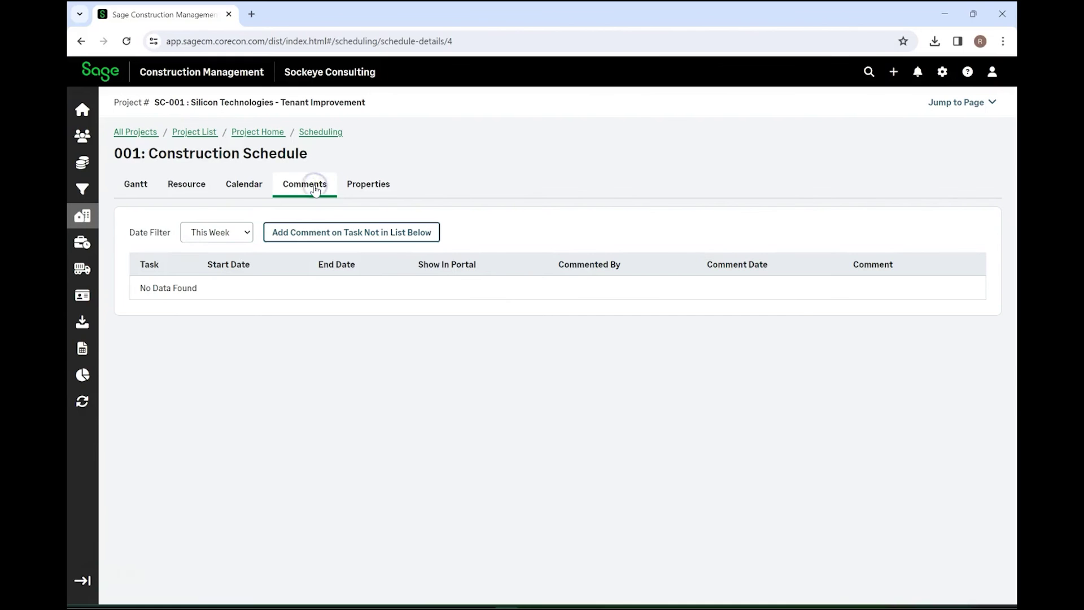
{"action": "left_click", "coordinate": [264, 220]}
{"action": "left_click", "coordinate": [370, 184]}
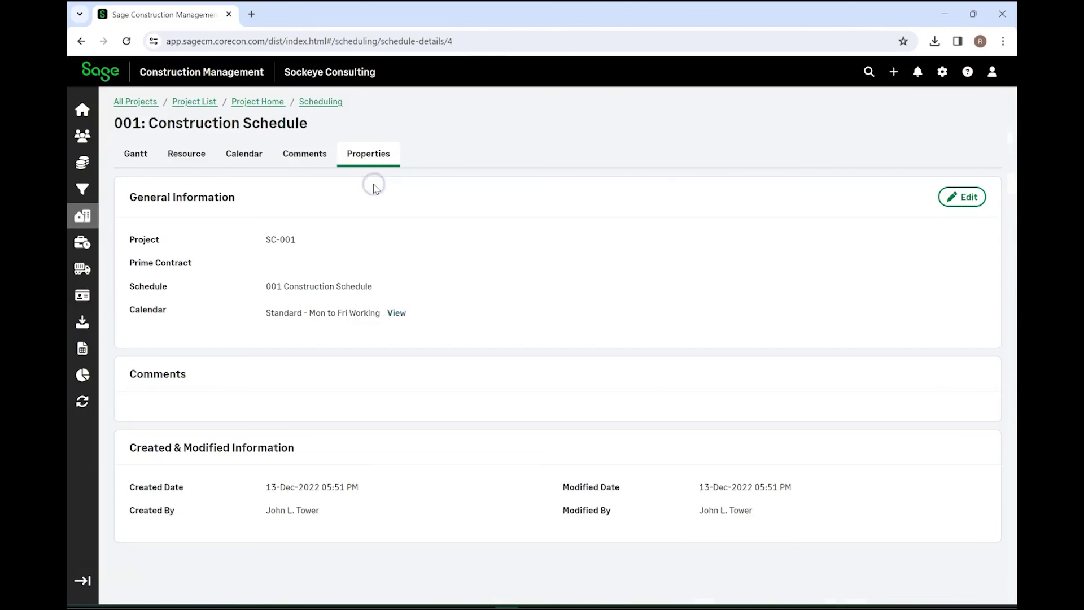